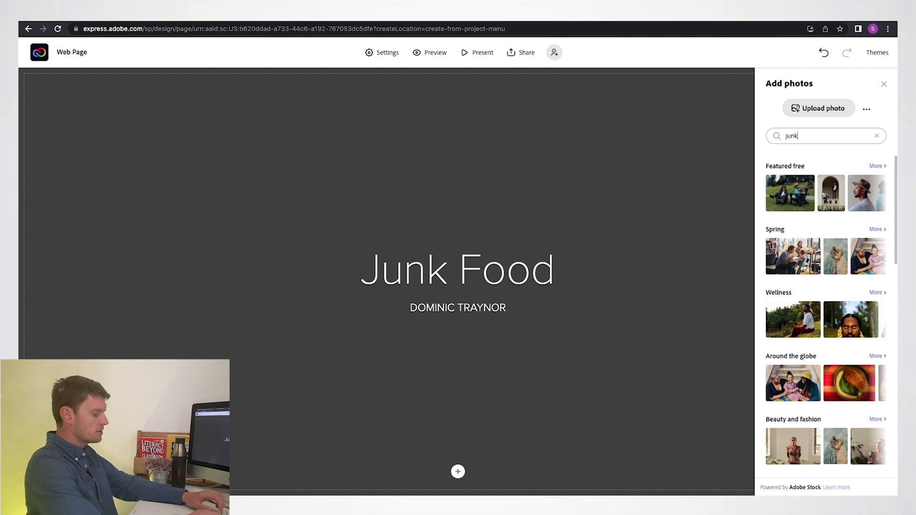
- Search stock photos for "junk food" and set the burger and nuggets photo as the title background
key(Return)
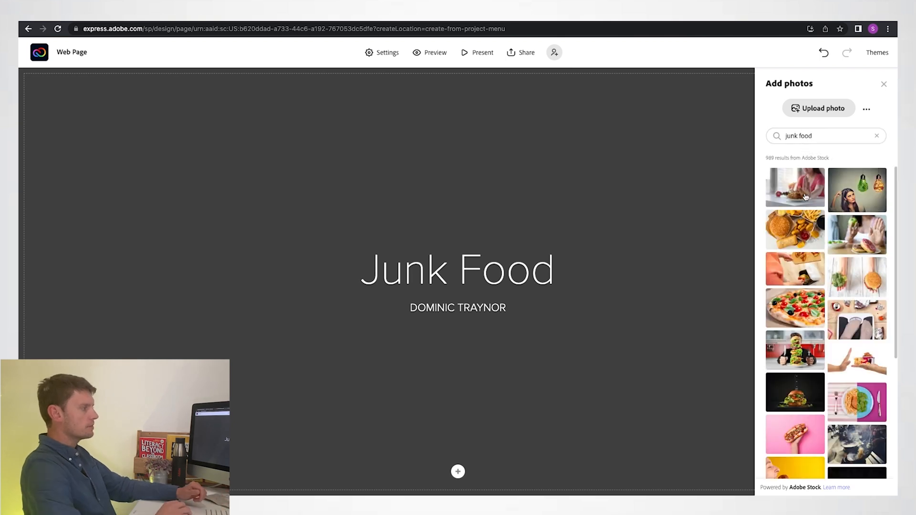
click(794, 232)
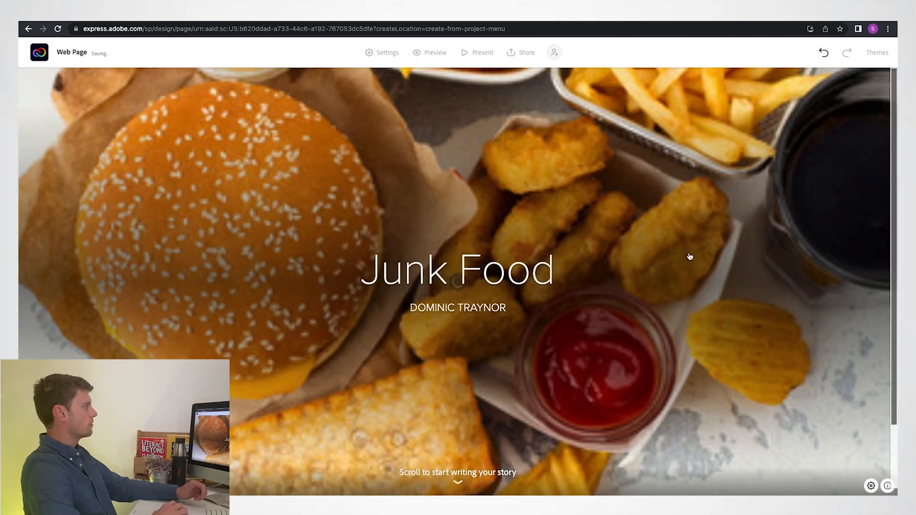
- Add a split layout below the title and paste the Google Docs question and answer about unhealthy diet problems into its text side
scroll(689, 256, down, 3)
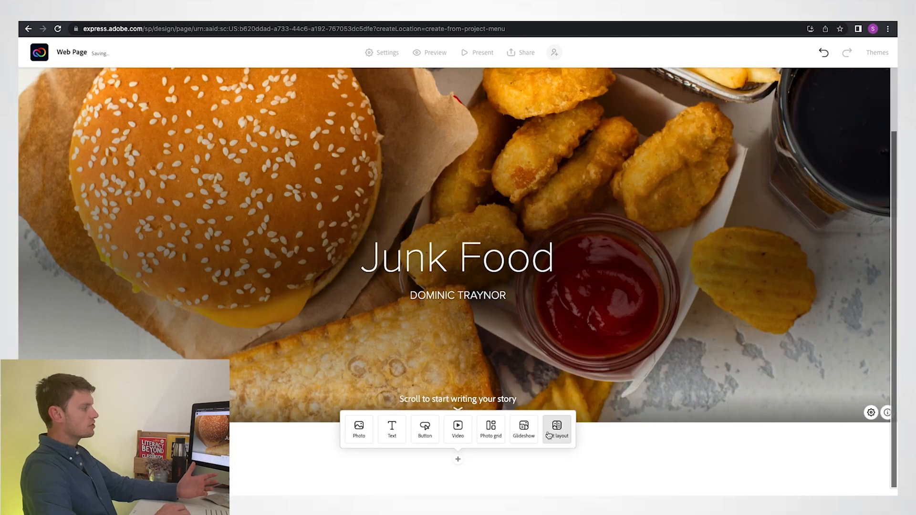
click(548, 434)
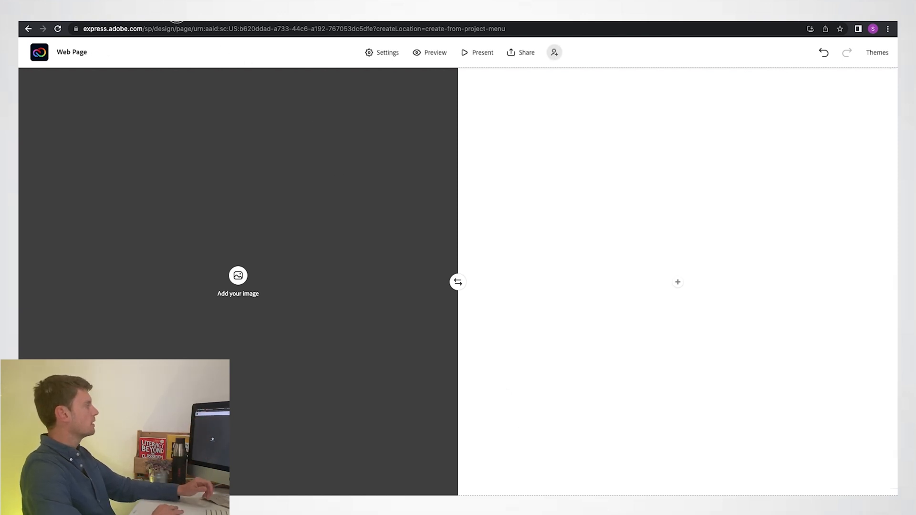
click(176, 18)
drag(305, 124, 575, 178)
key(ctrl+c)
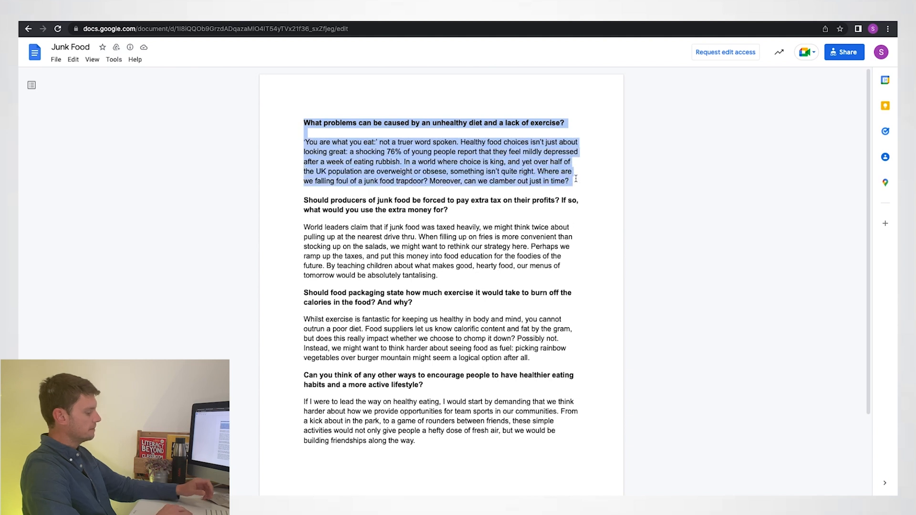
click(117, 19)
click(677, 282)
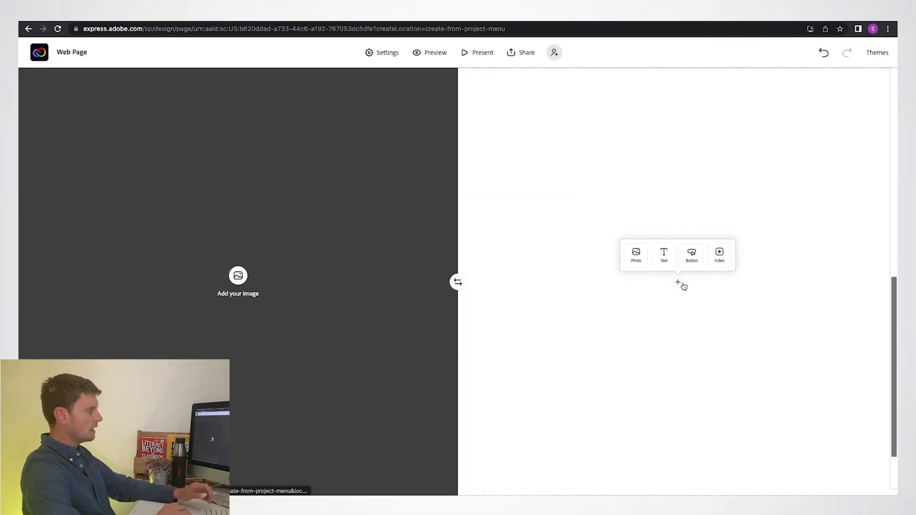
click(661, 251)
key(ctrl+v)
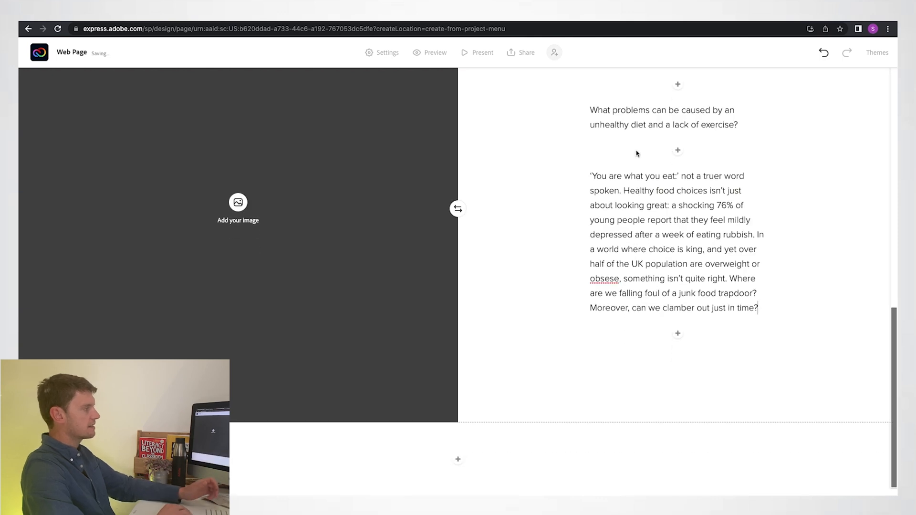
- Format the question about problems caused by an unhealthy diet as a quote
scroll(589, 109, up, 2)
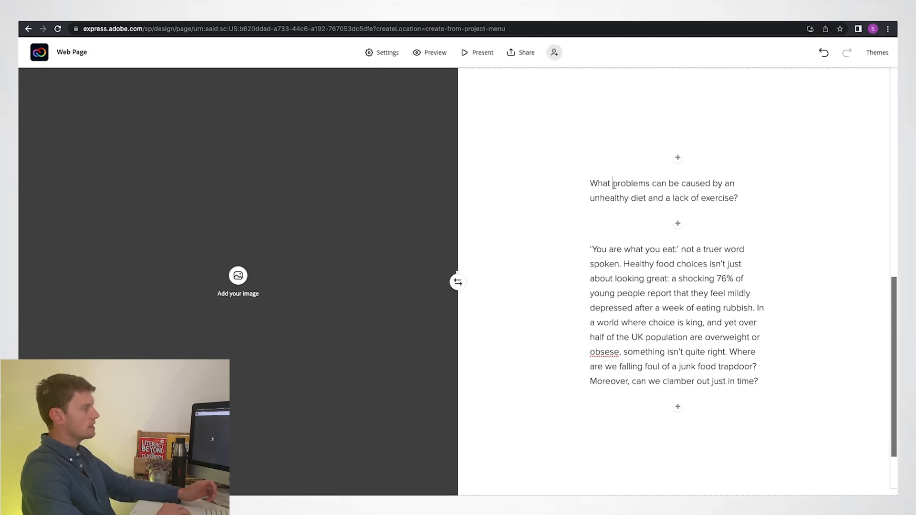
click(607, 182)
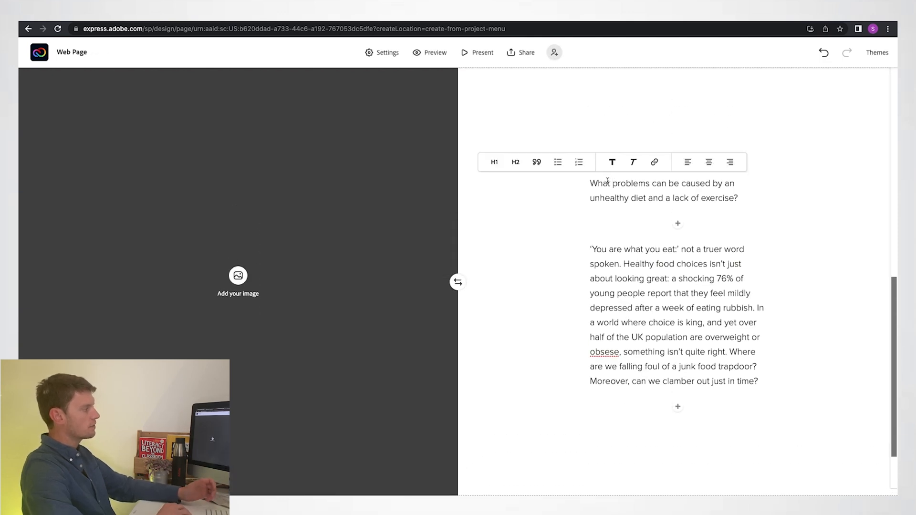
click(537, 163)
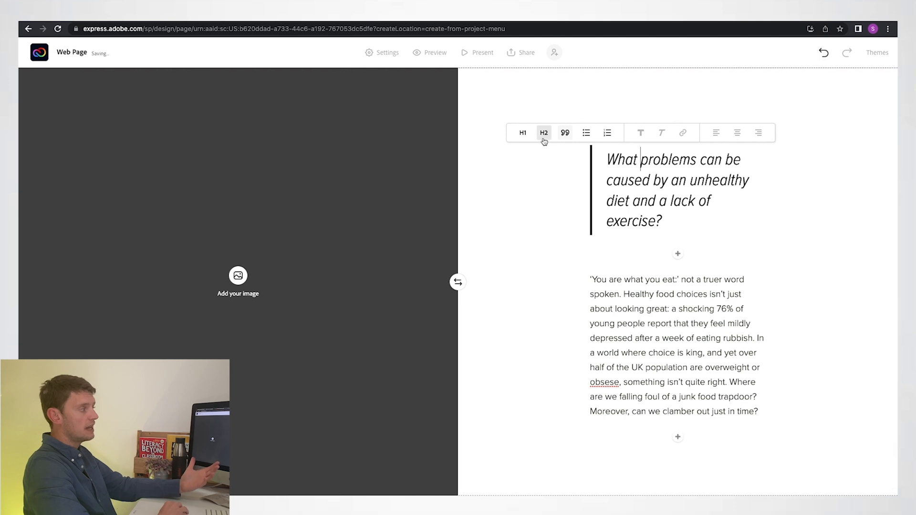
double_click(634, 280)
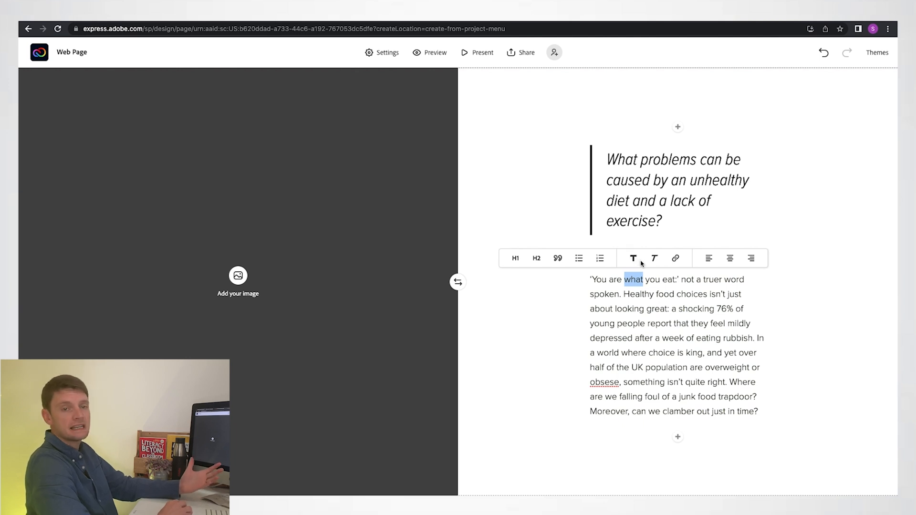
click(527, 208)
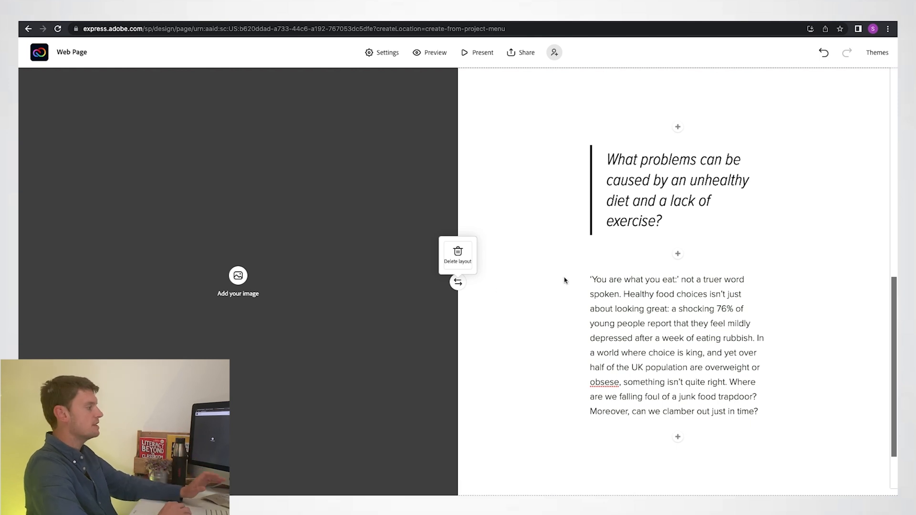
- Search stock photos for "Healthy food", copied from the answer, and fill the layout's image side with the fruit and vegetable photo
drag(624, 294, 674, 293)
key(ctrl+c)
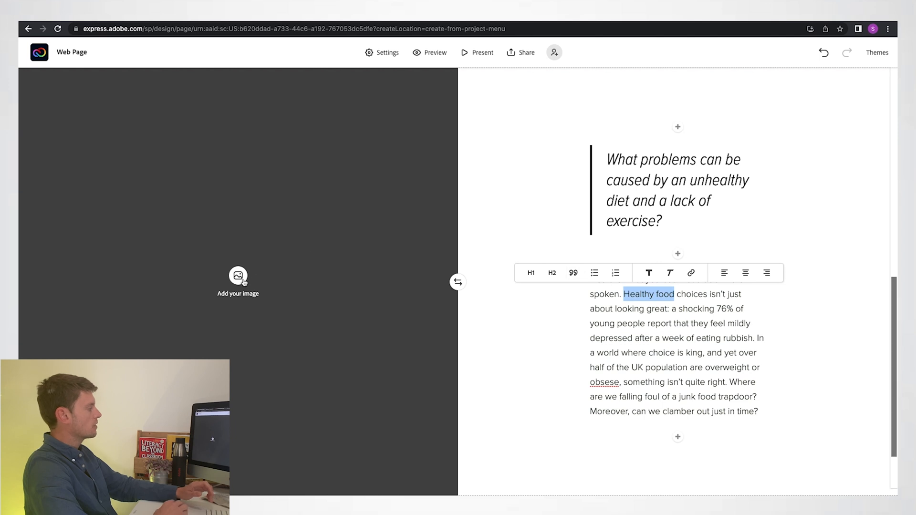
click(244, 281)
triple_click(789, 135)
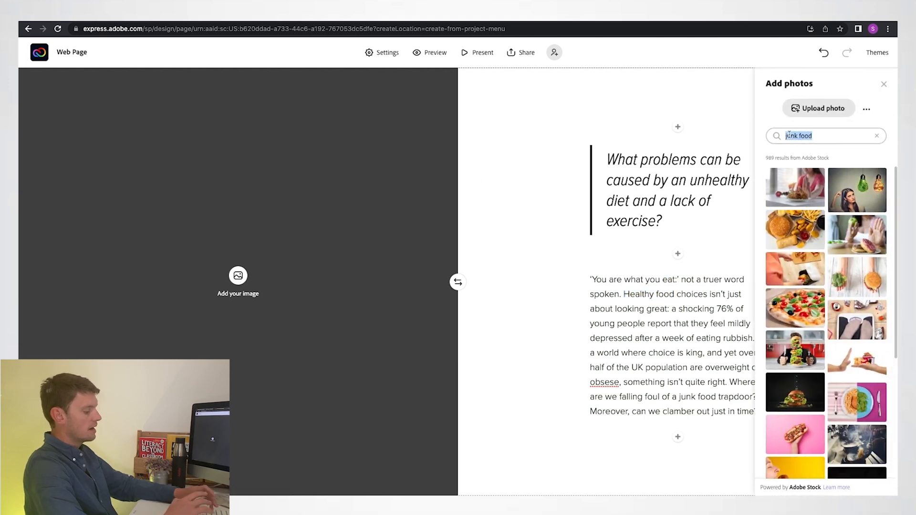
key(ctrl+v)
key(Return)
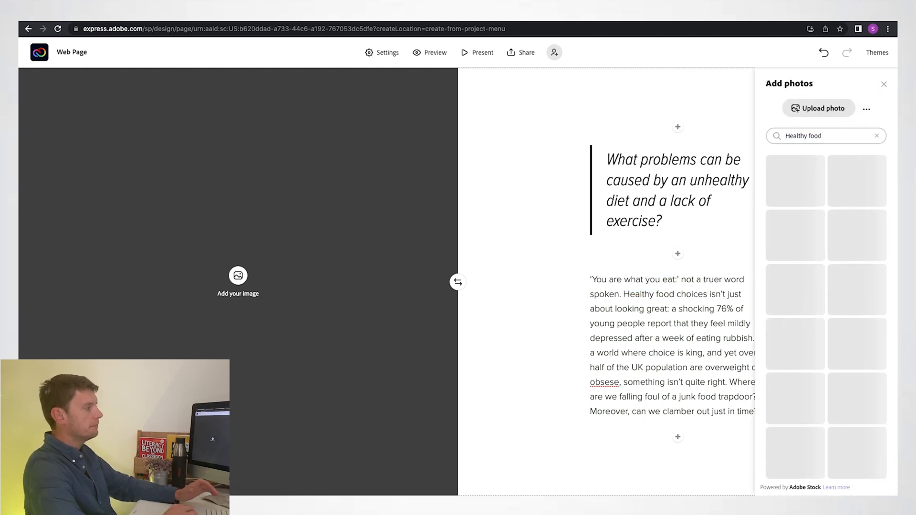
click(865, 236)
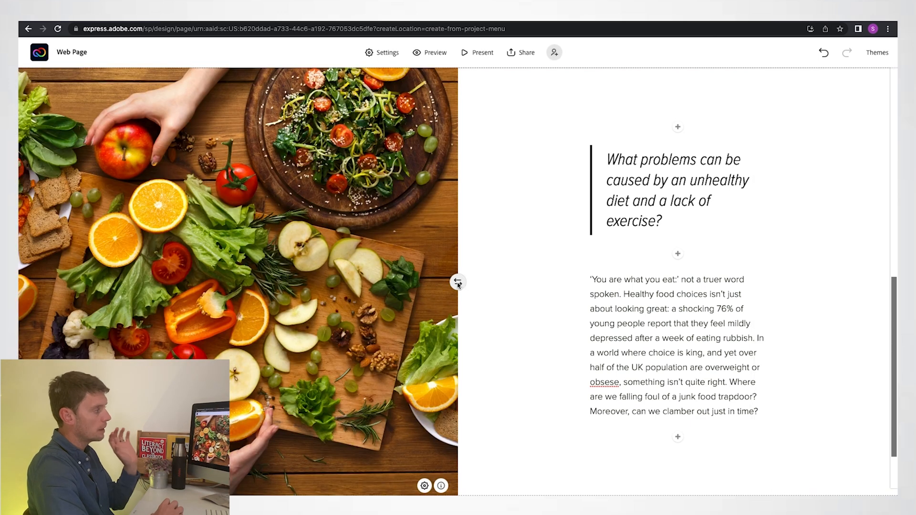
- Add a second split layout with the Google Docs question and answer on taxing junk food producers, formatting the question as a quote
scroll(457, 285, down, 2)
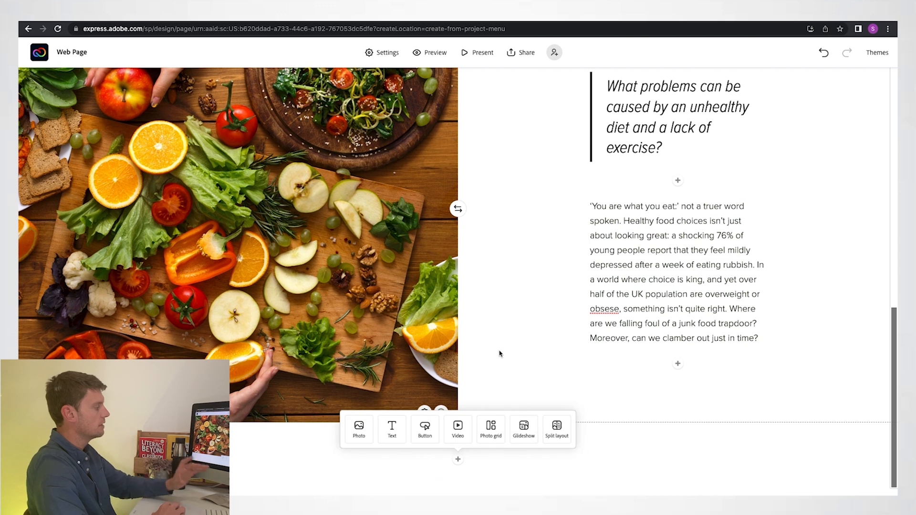
click(556, 425)
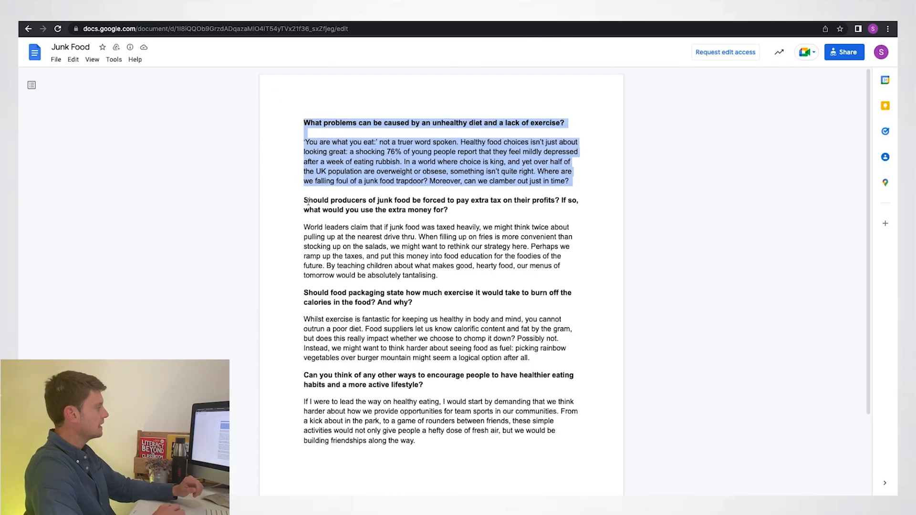
drag(308, 200, 464, 278)
key(ctrl+c)
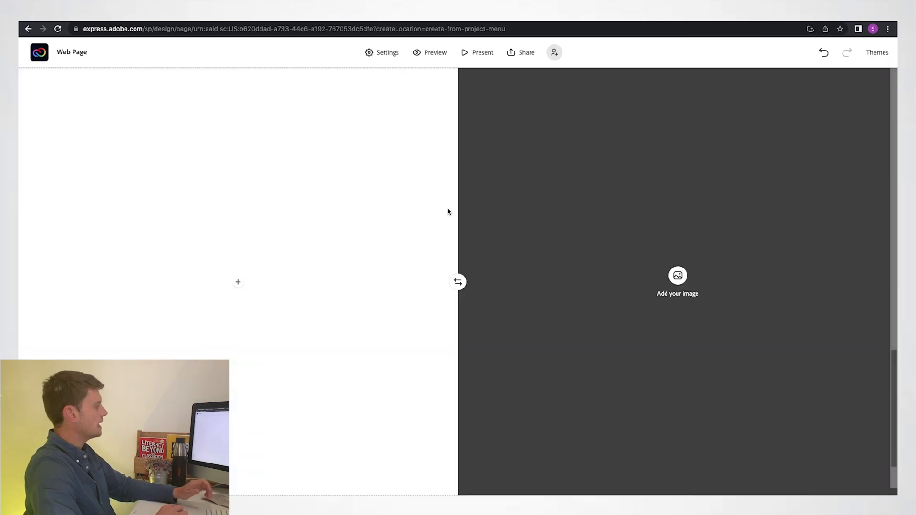
click(238, 282)
click(221, 252)
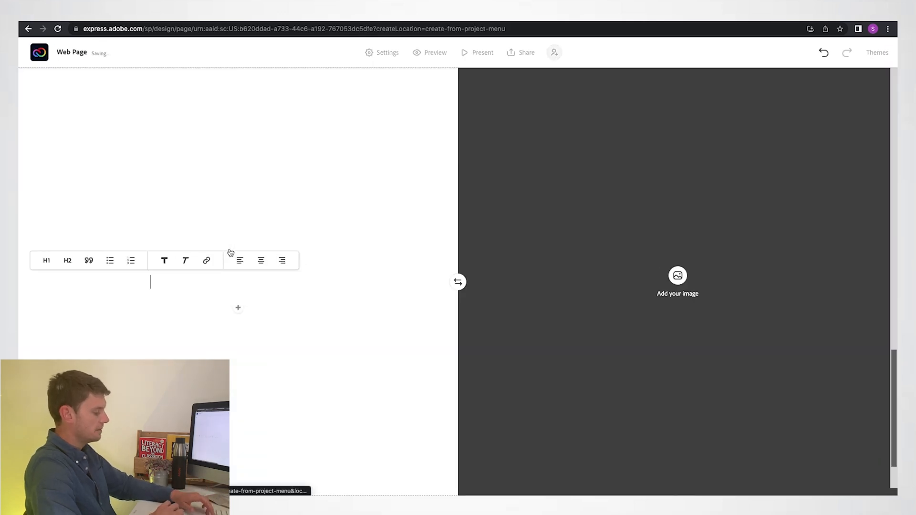
key(ctrl+v)
click(174, 94)
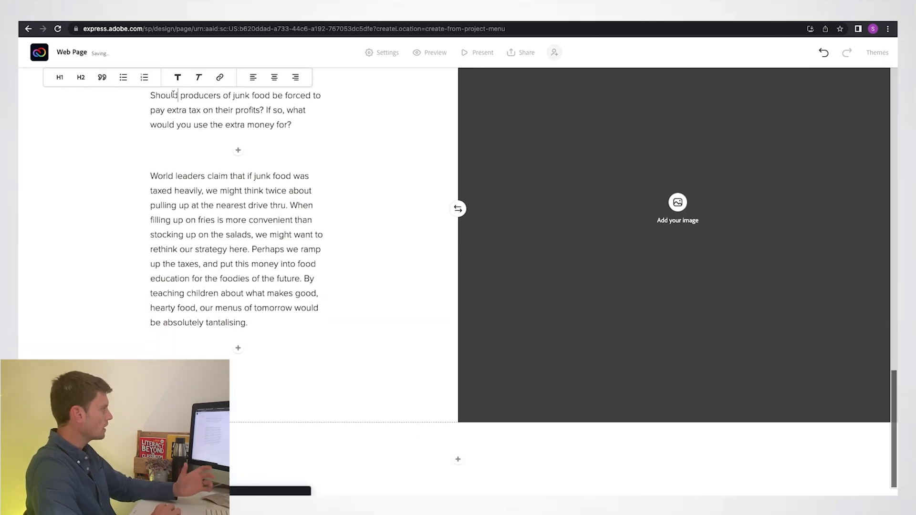
click(102, 78)
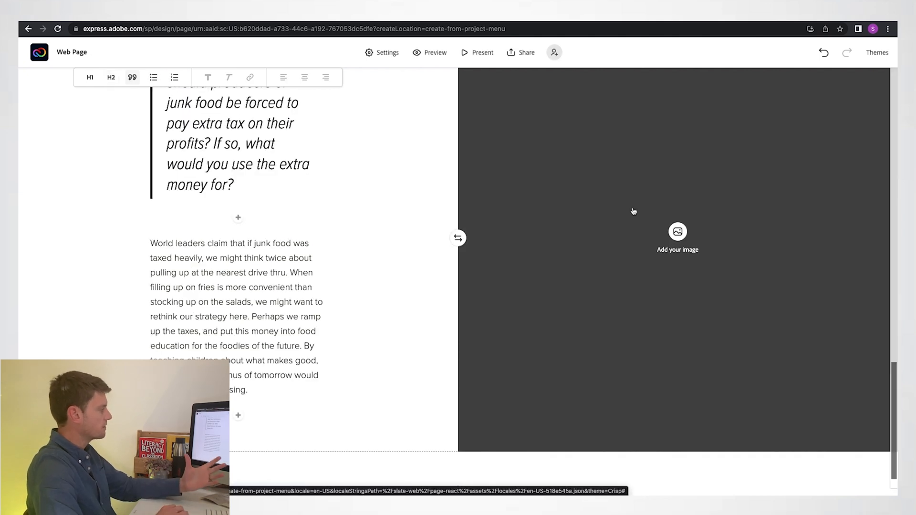
- Search stock photos for "drive thru" and place the photo of a man carrying takeaway food beside the junk food tax text
click(250, 274)
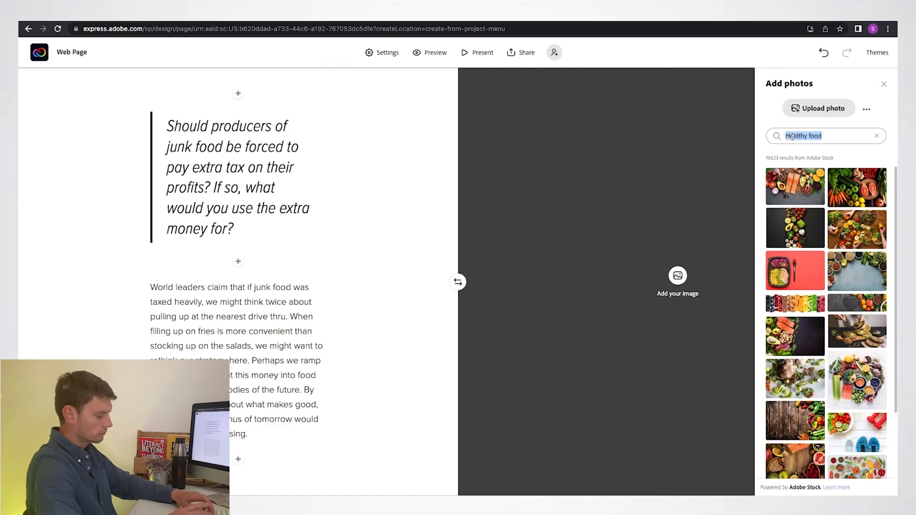
key(Return)
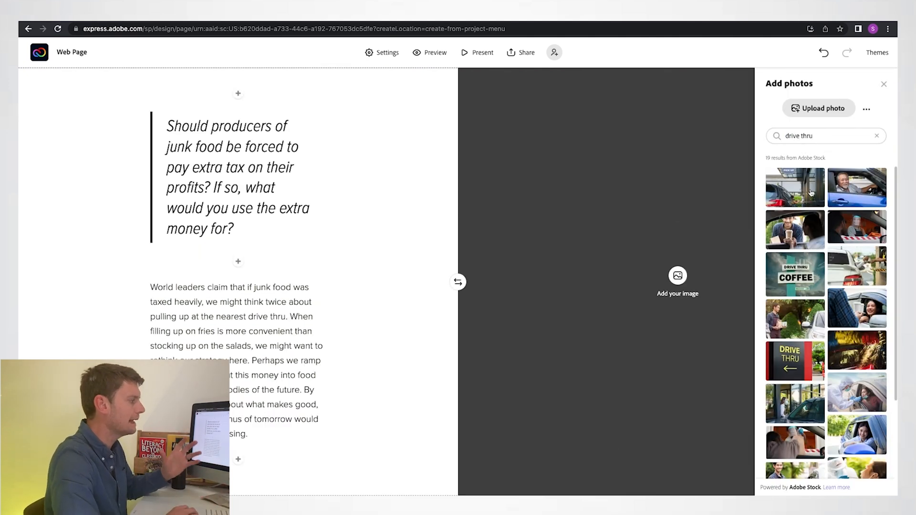
click(784, 328)
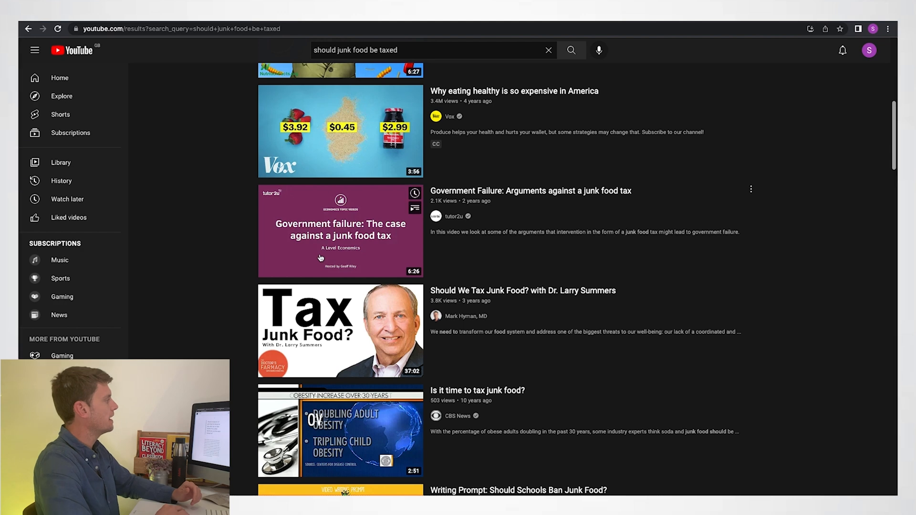
- Copy the link of YouTube's "Should We Tax Junk Food?" video and embed it between the tax question and its answer
right_click(309, 308)
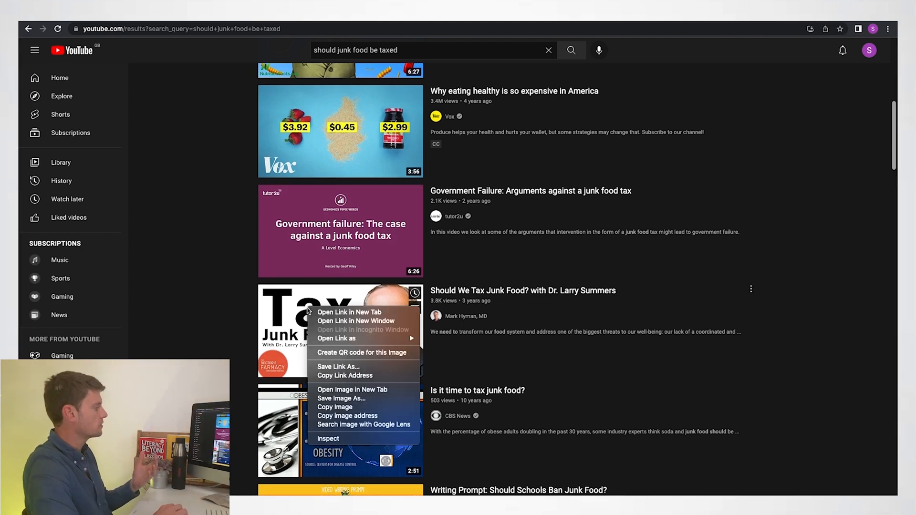
click(344, 375)
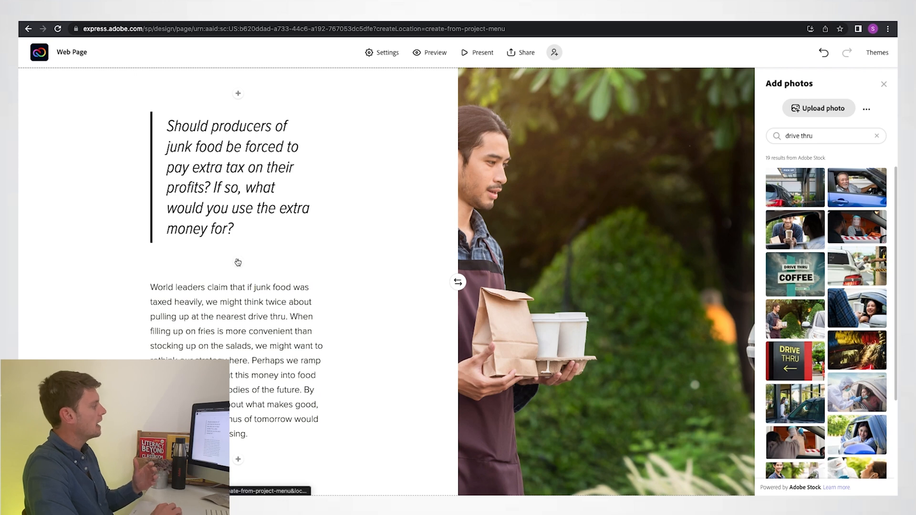
click(238, 265)
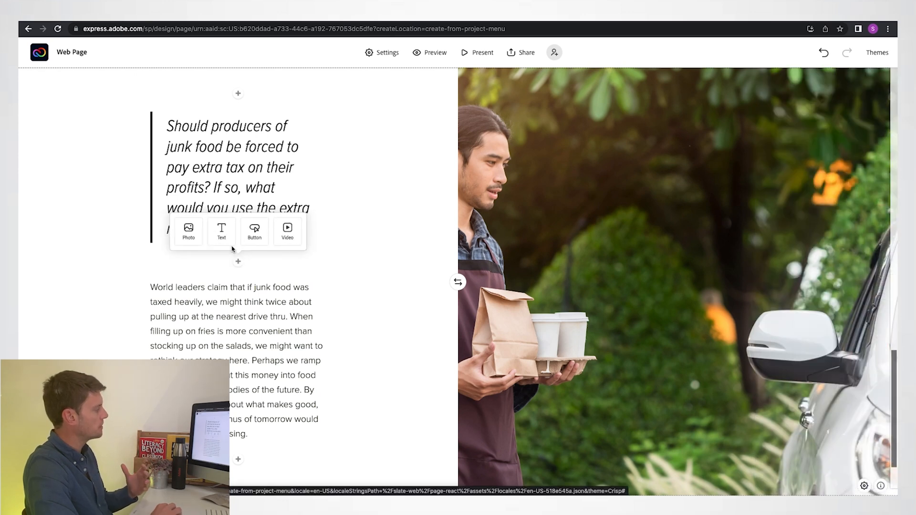
click(280, 234)
key(ctrl+v)
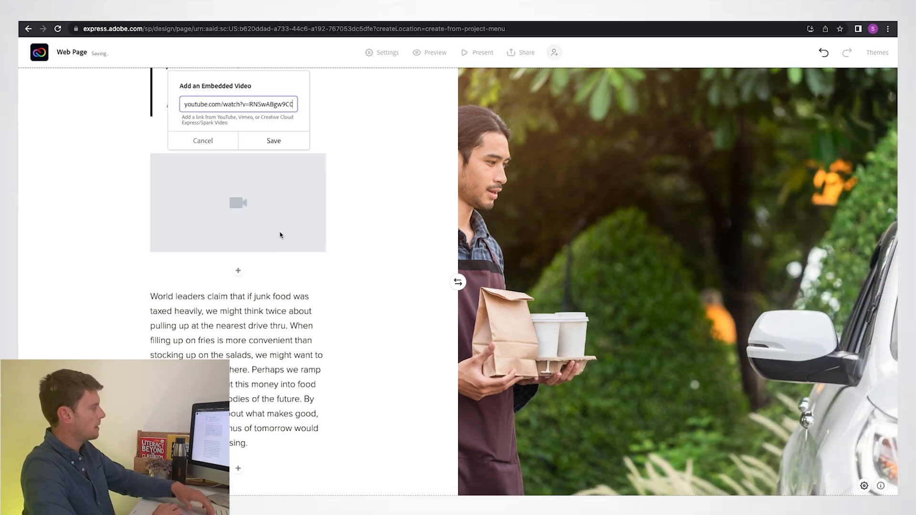
click(269, 142)
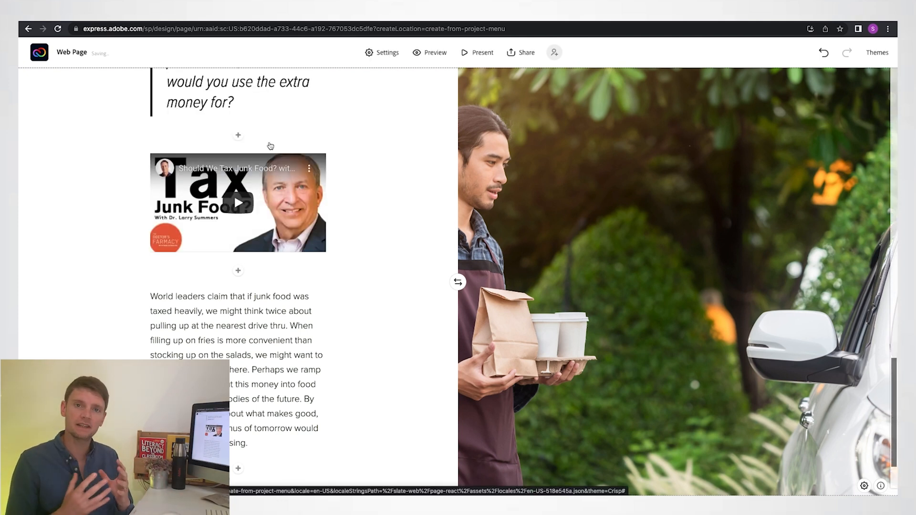
- Add a glideshow below the second split layout and pick out "exercise" in the Google Docs text as its photo search term
scroll(374, 321, down, 3)
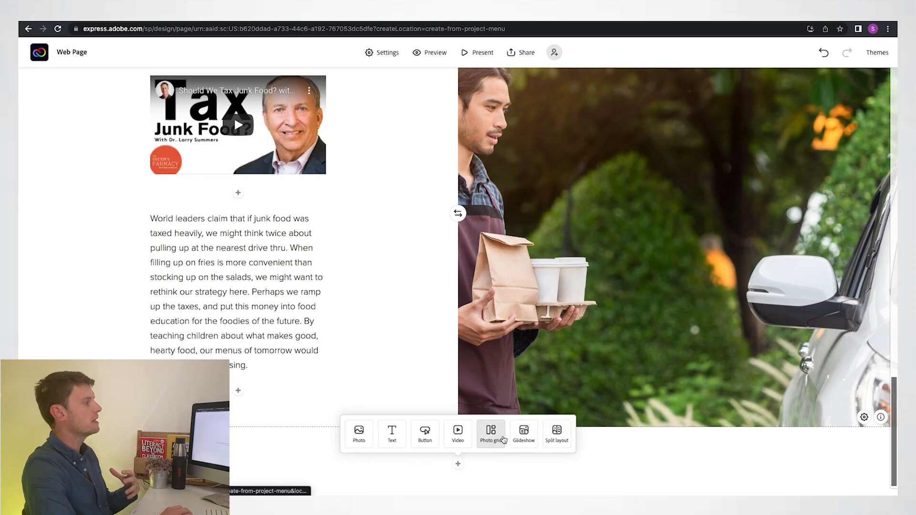
click(524, 428)
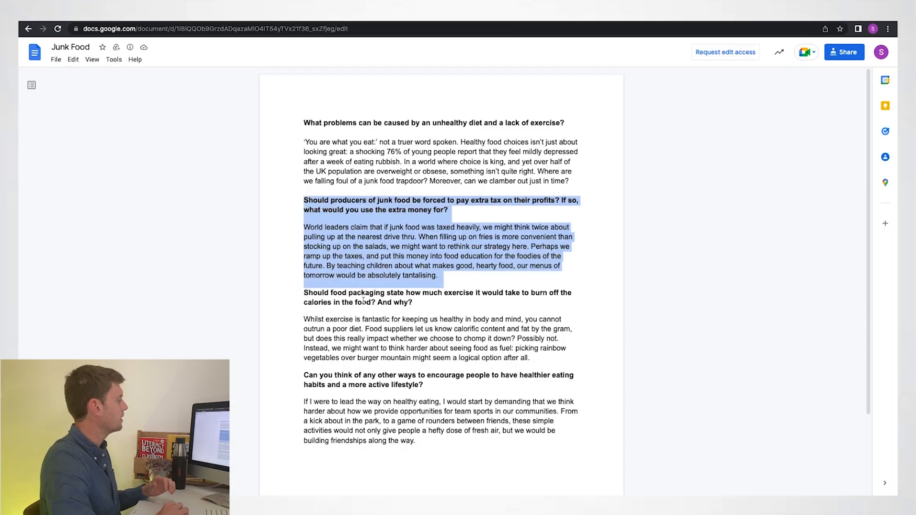
double_click(331, 320)
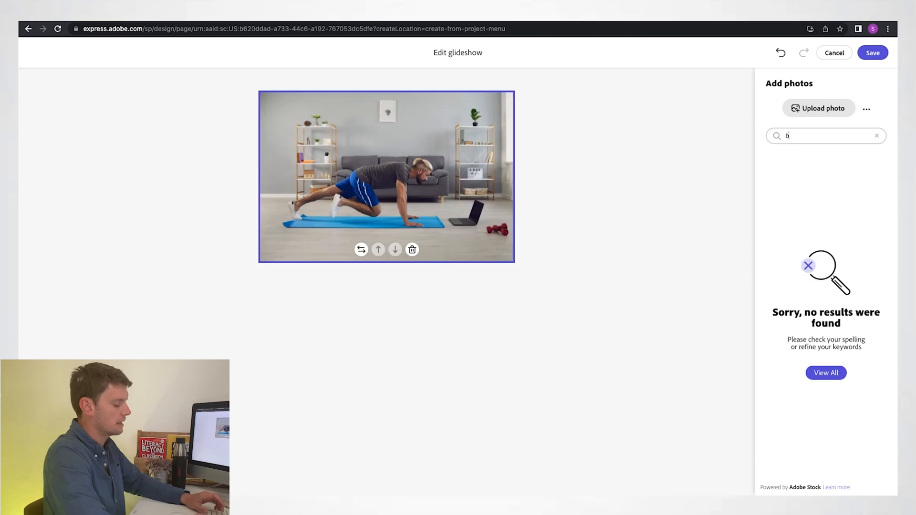
- Search the stock photos for "basketball", add the blue court photo to the glideshow after the exercise photo and save the glideshow
text(asketball)
key(Return)
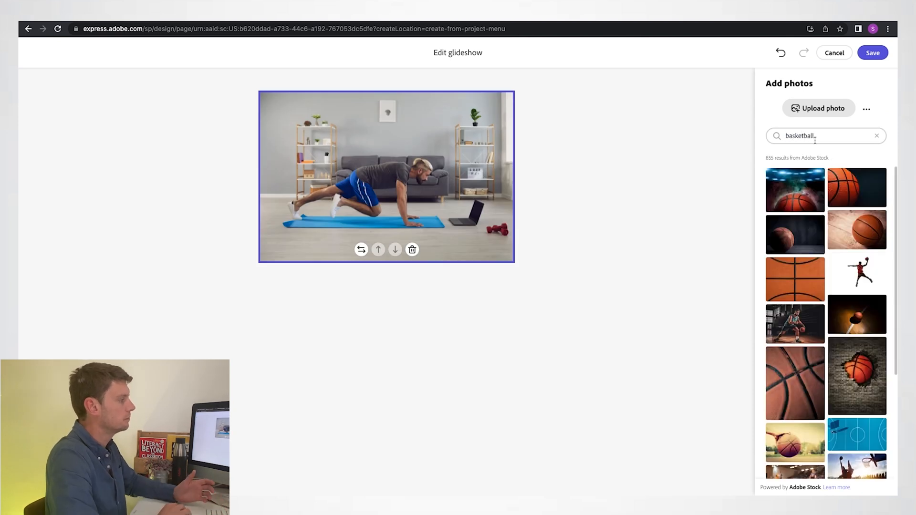
scroll(859, 262, down, 2)
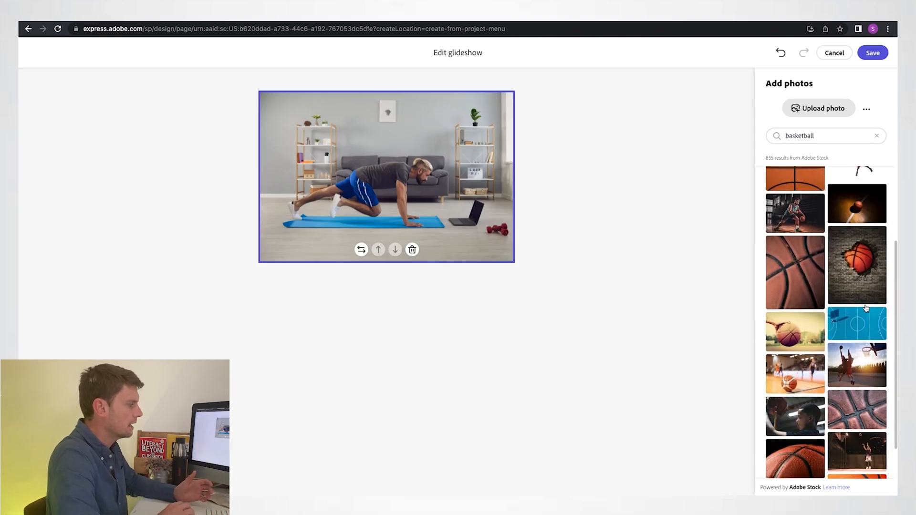
click(858, 319)
click(872, 52)
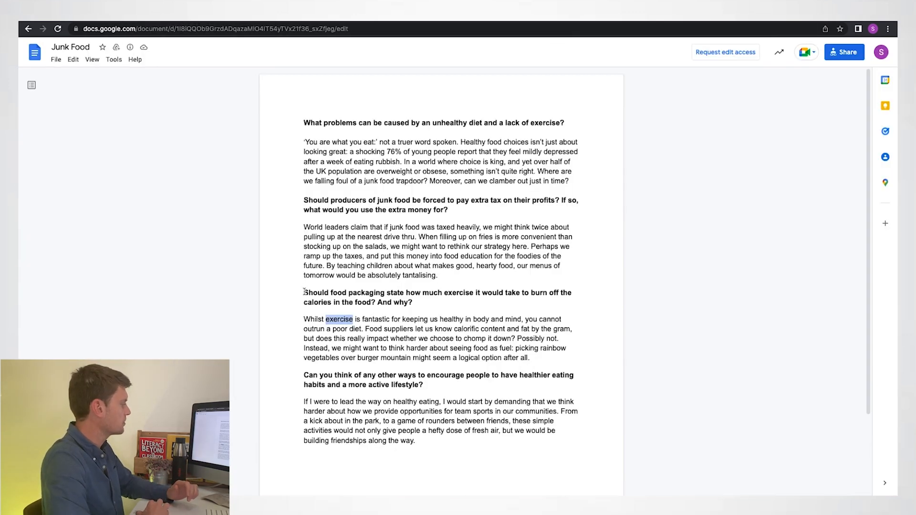
- Put the food packaging question and answer in the text panel over the left of the exercise photo, formatting the question as a quote
drag(304, 291, 542, 357)
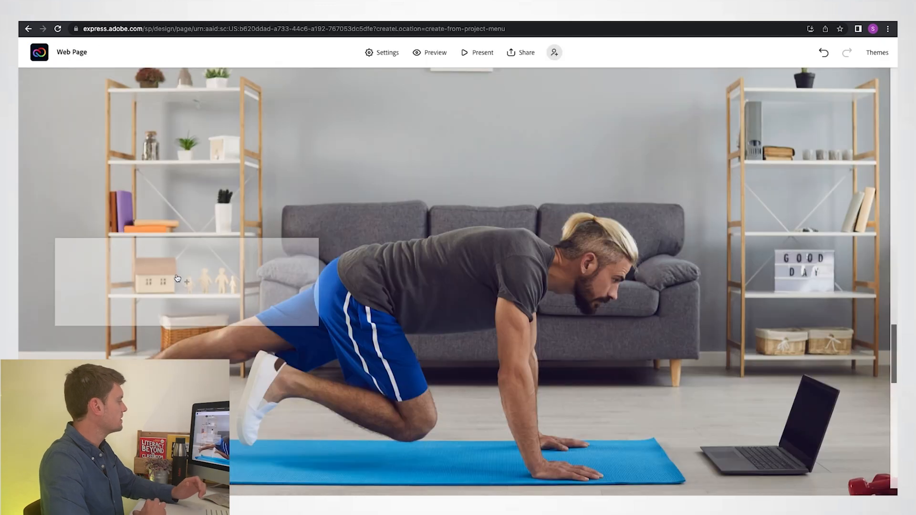
drag(261, 283, 165, 167)
click(154, 119)
click(90, 95)
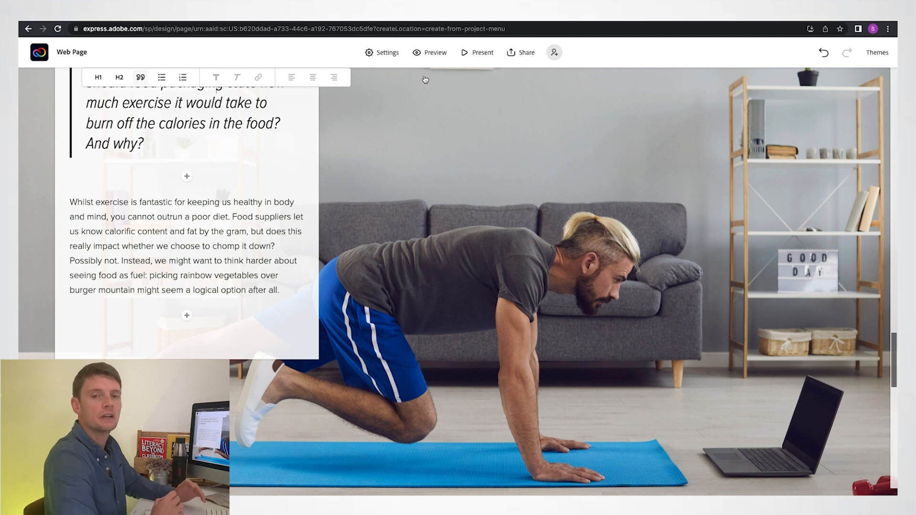
- Add a centred "How To Read Food Labels" button below the food packaging answer, linked to the NHS food labels page
click(387, 20)
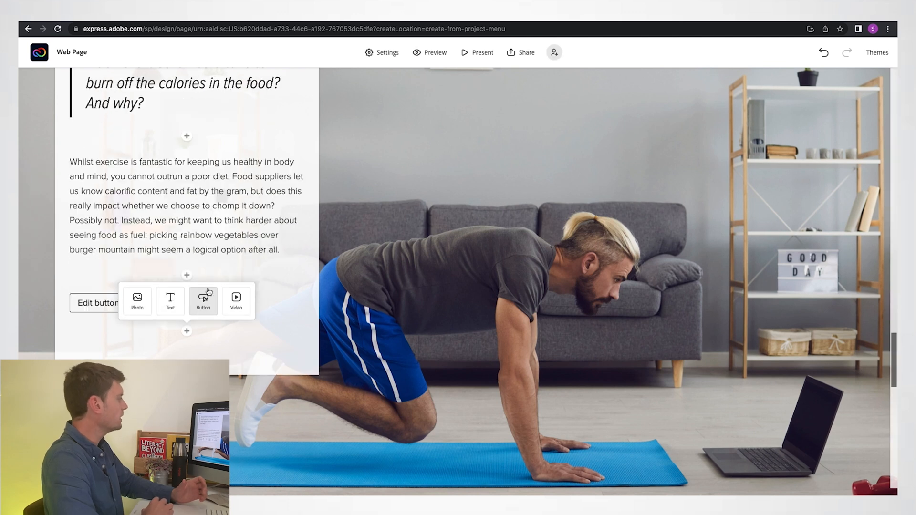
click(204, 298)
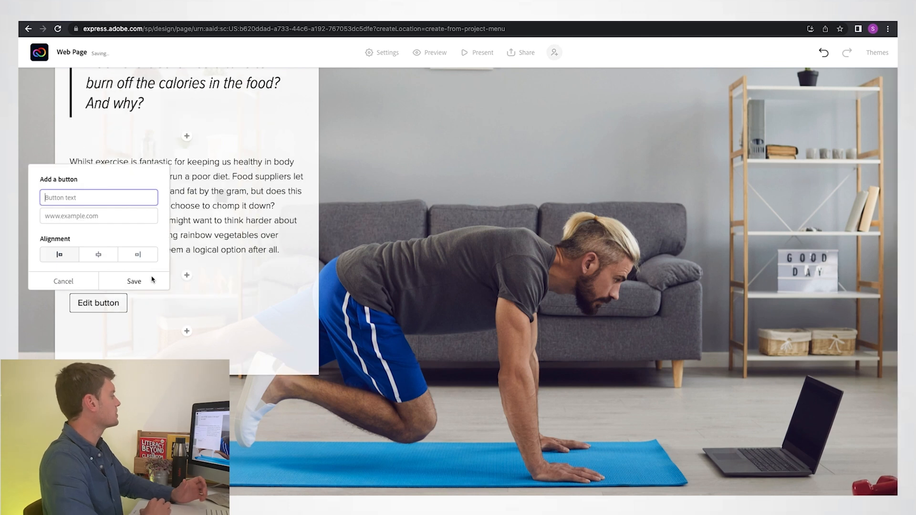
text(Food Labels)
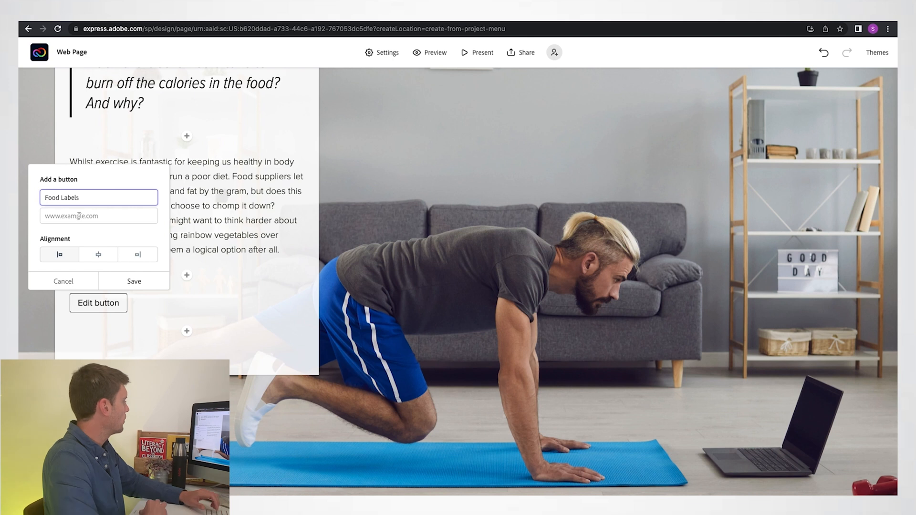
text(How To Read)
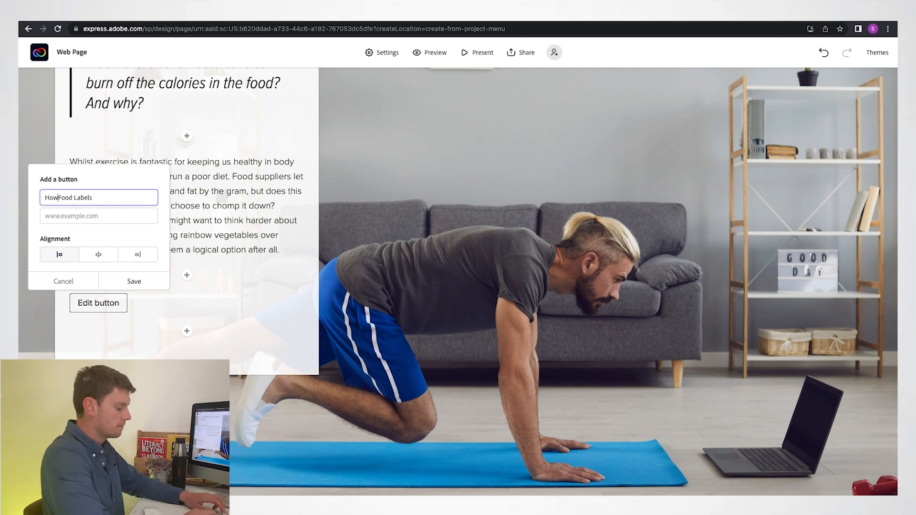
click(49, 216)
key(ctrl+v)
click(93, 262)
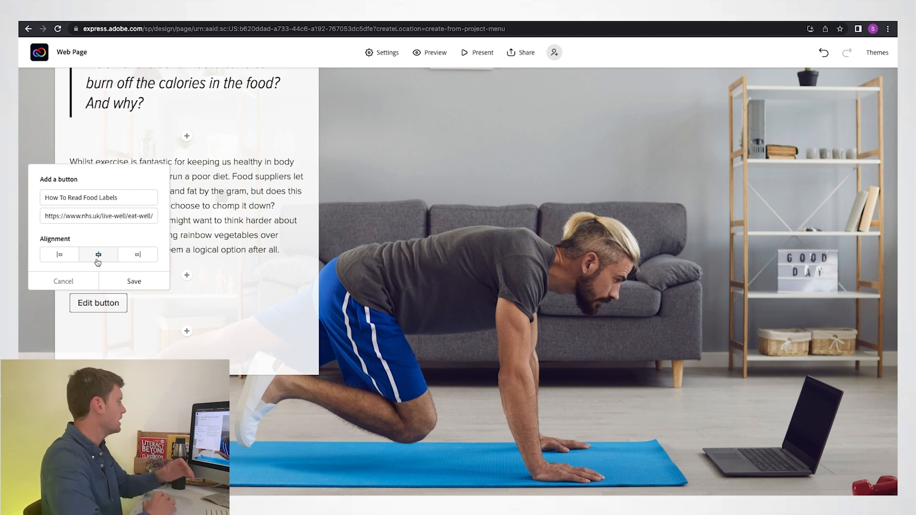
click(130, 282)
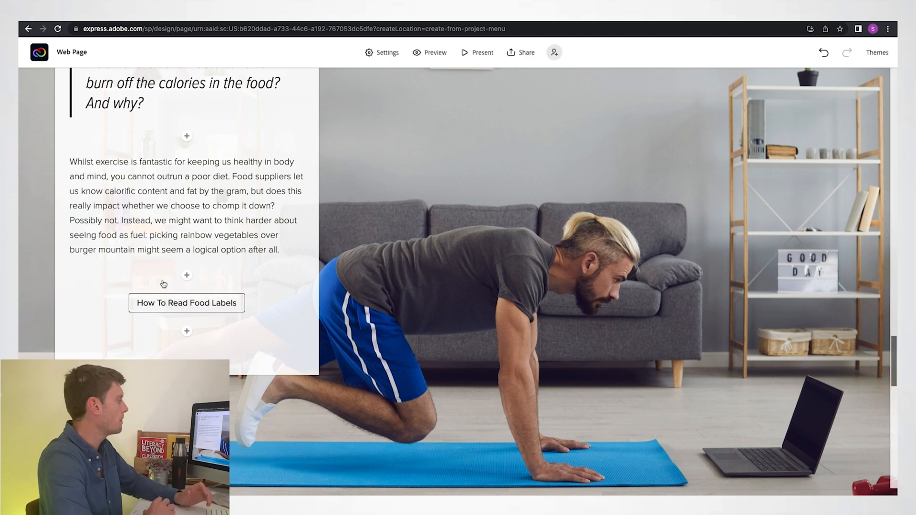
- Centre the text panel over the basketball court photo and add the healthier eating habits question and answer, formatting the question as a quote
scroll(354, 260, down, 10)
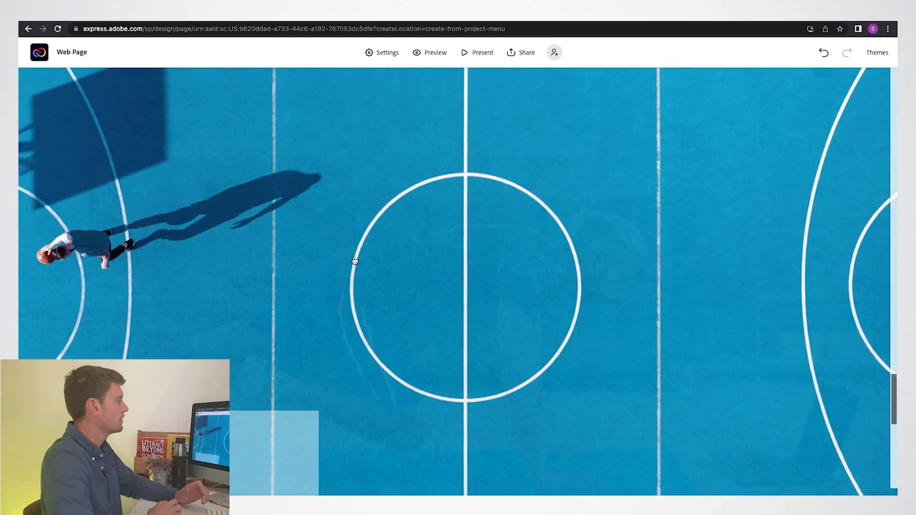
scroll(354, 261, down, 2)
drag(210, 261, 444, 242)
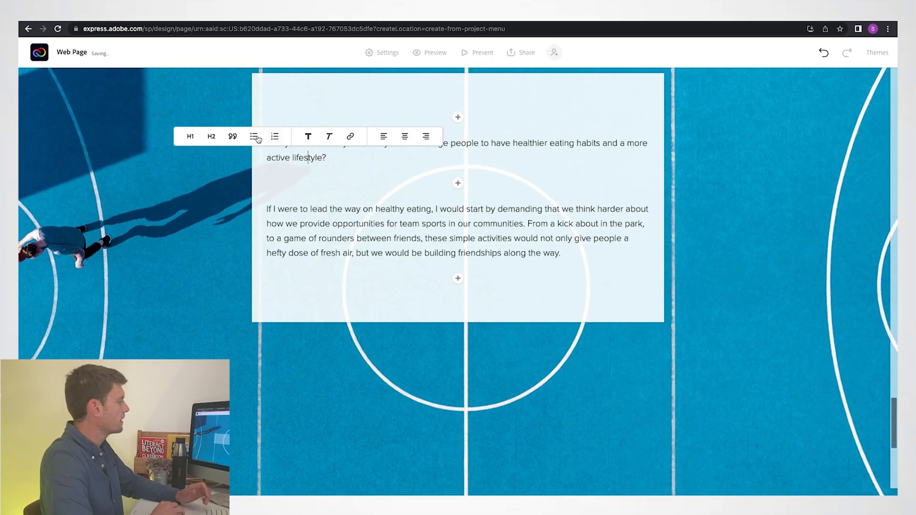
click(233, 136)
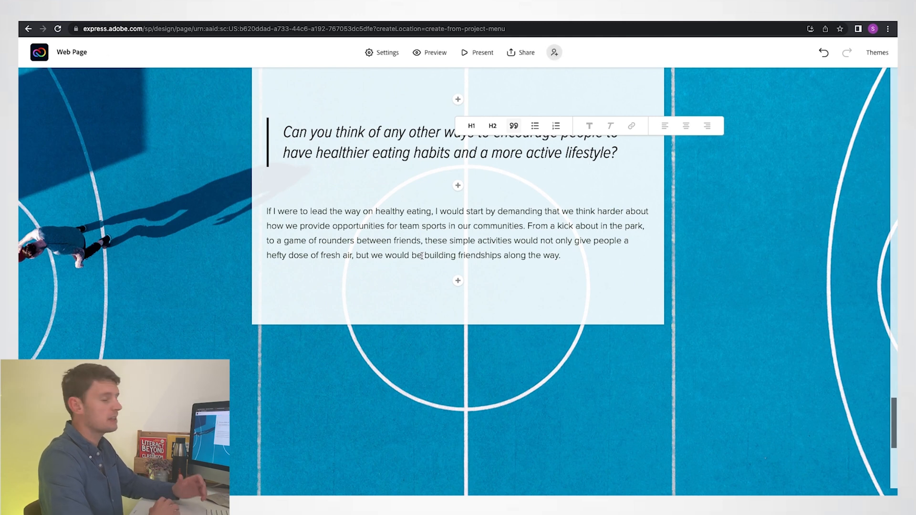
- Link the words "building friendships" in the last answer to the UK Coaching article on friendship groups in sport
drag(424, 255, 502, 254)
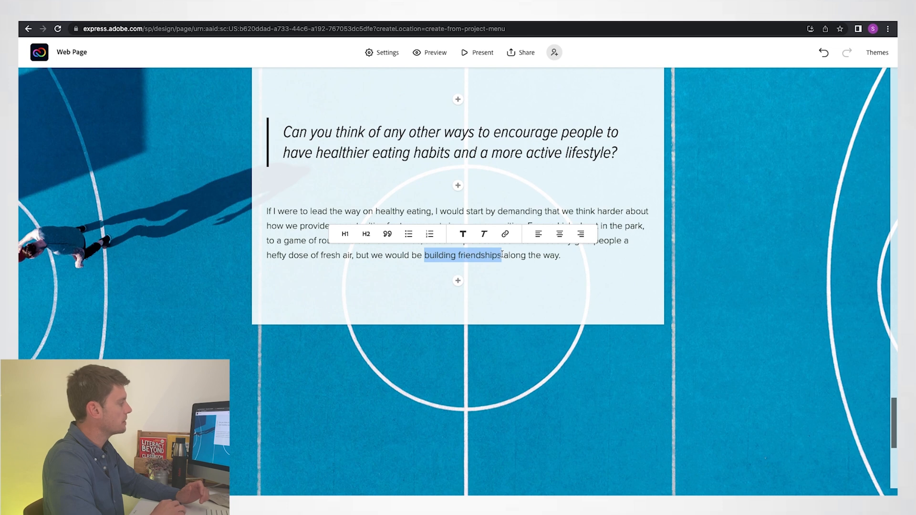
click(317, 15)
click(316, 26)
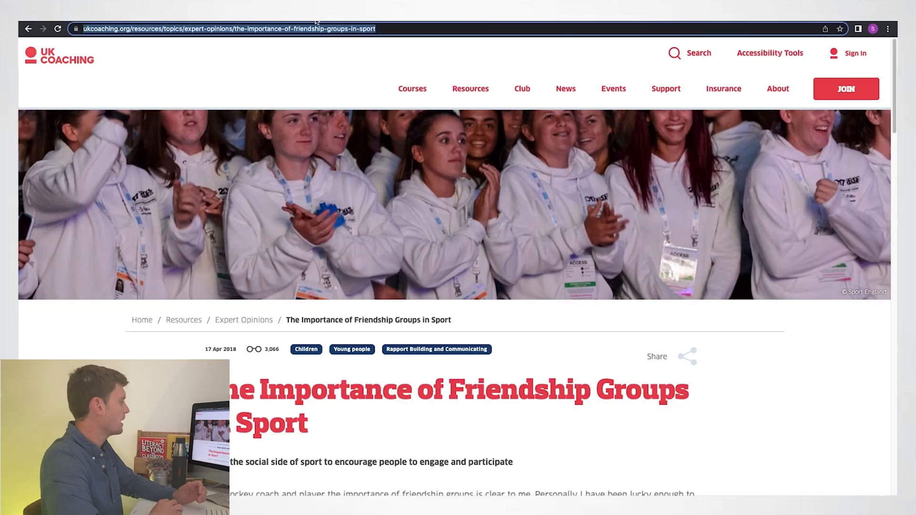
click(88, 16)
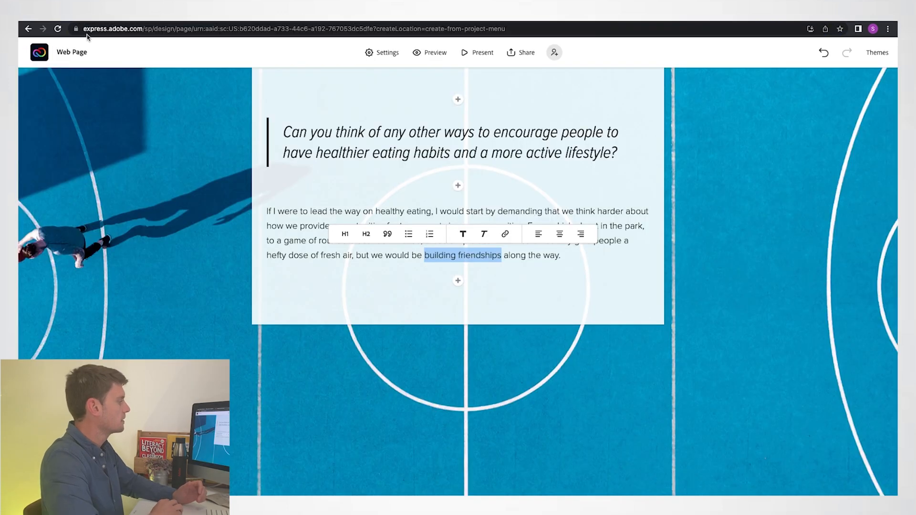
click(506, 234)
key(ctrl+v)
click(563, 344)
- Apply the Wesley theme to the whole web page
scroll(777, 194, up, 10)
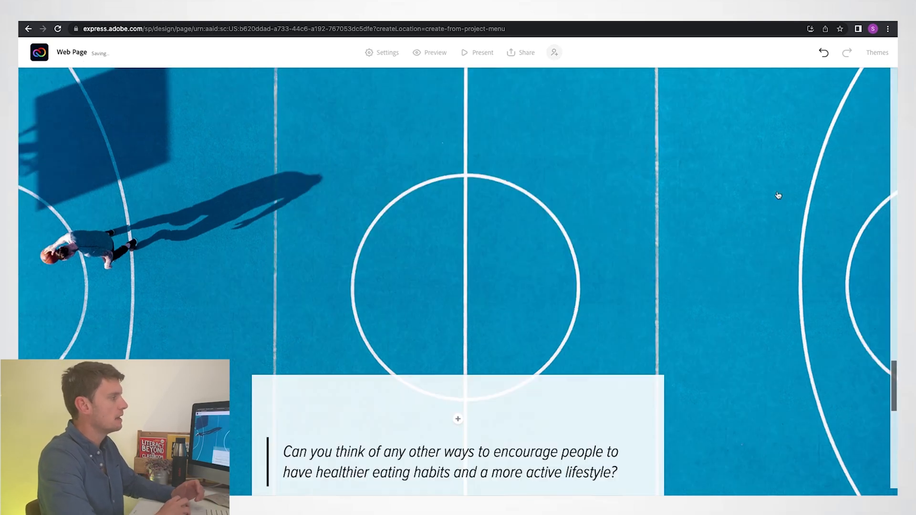
scroll(777, 196, up, 15)
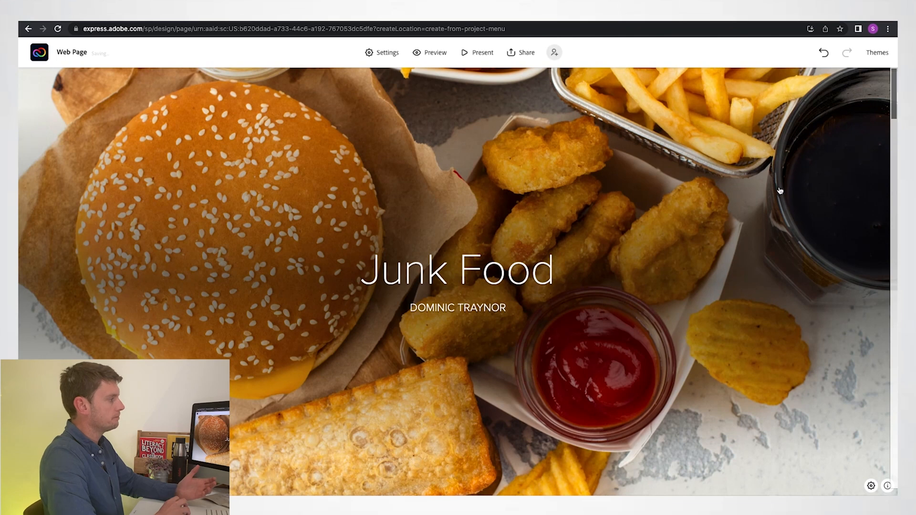
click(873, 53)
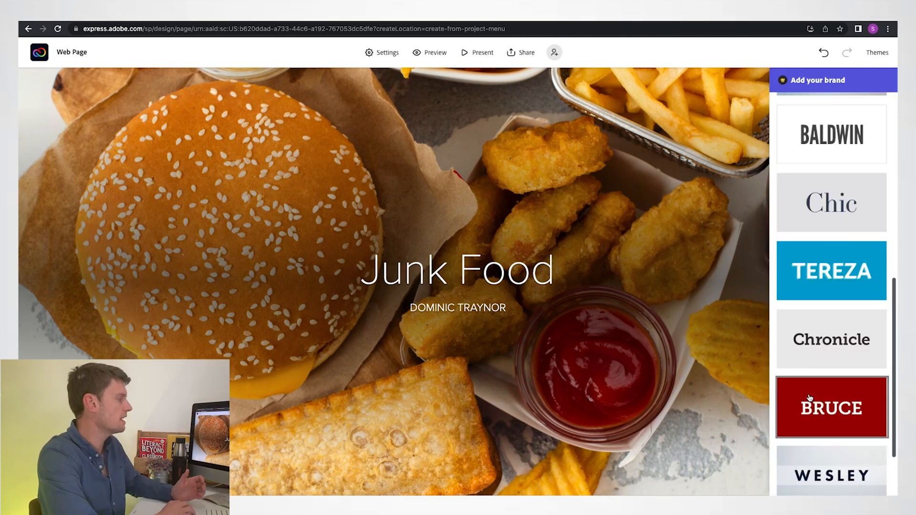
scroll(814, 395, down, 2)
click(817, 398)
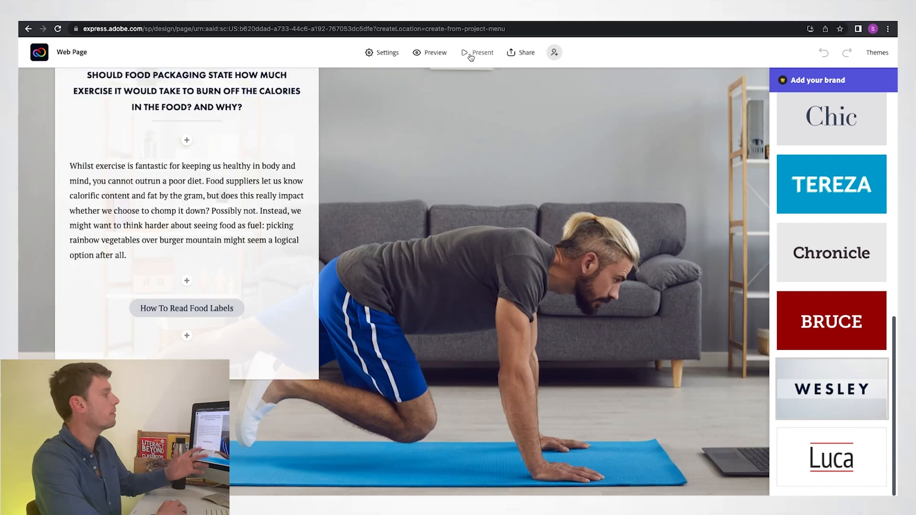
- Present the web page full screen and review it from the title photo down to the junk food tax section
click(470, 56)
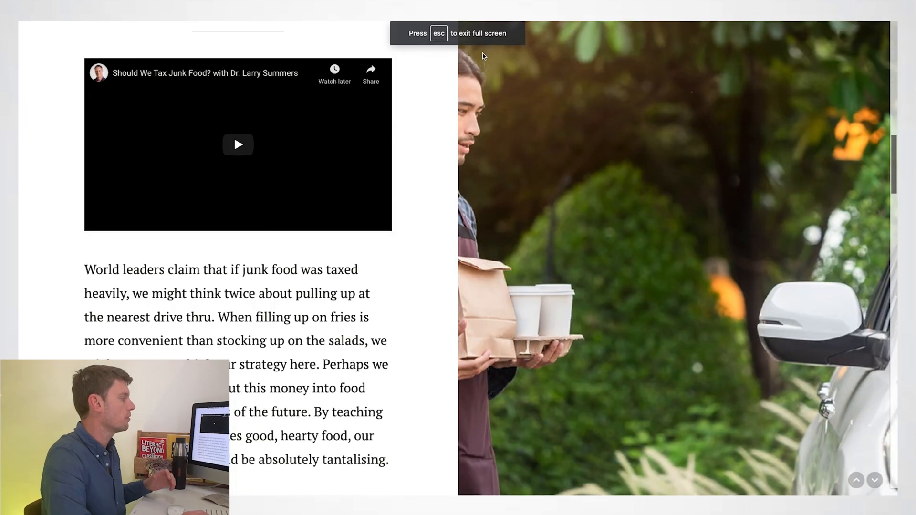
scroll(482, 54, up, 10)
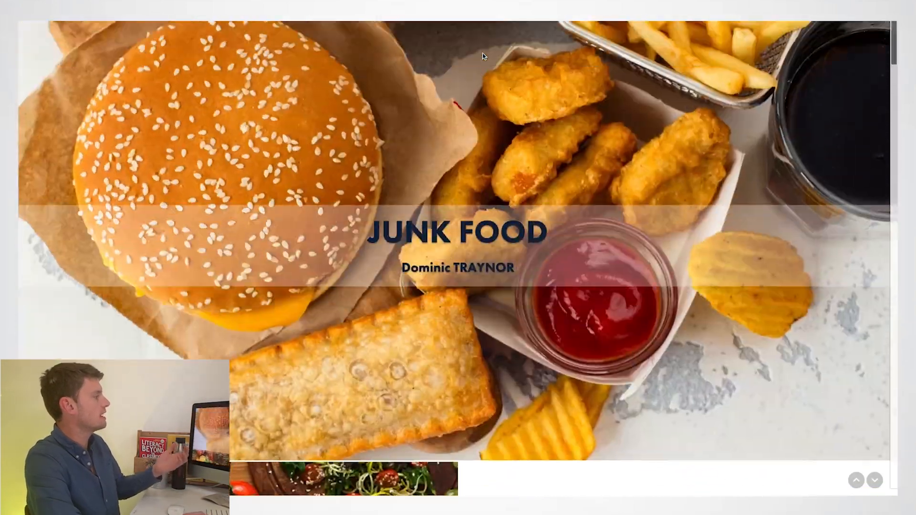
scroll(482, 53, down, 15)
scroll(482, 57, down, 3)
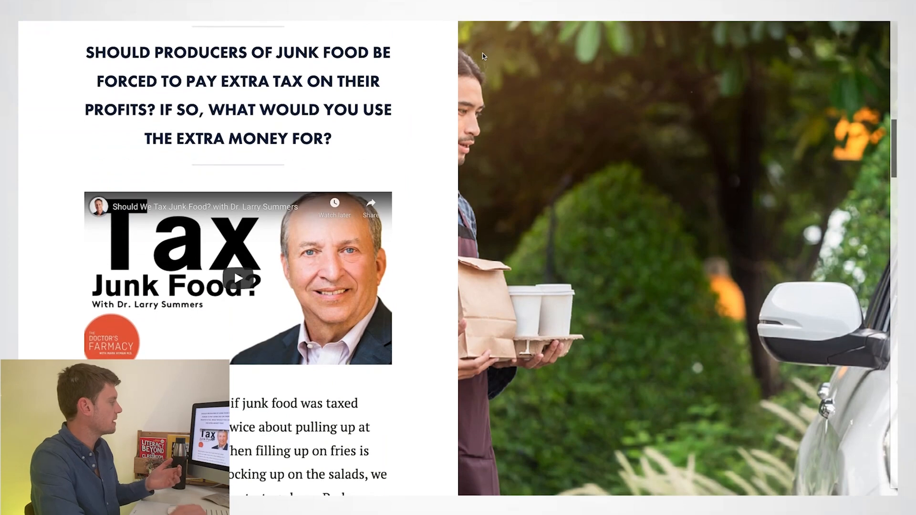